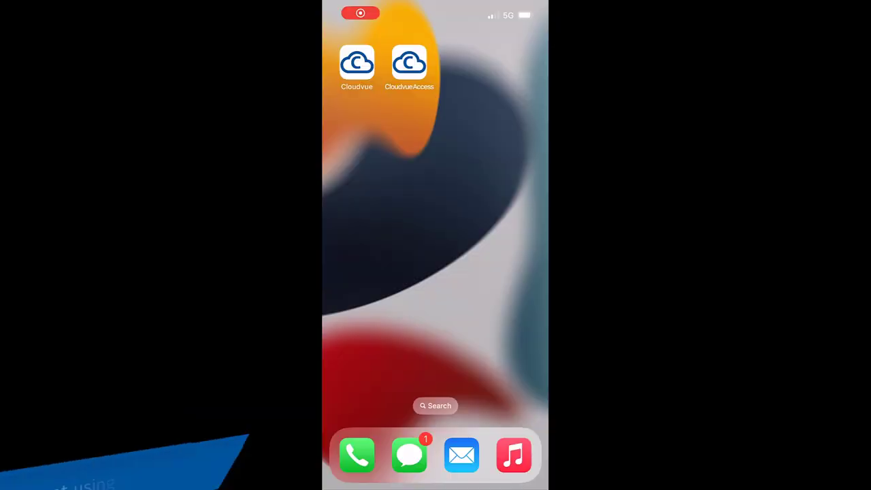
pyautogui.click(264, 137)
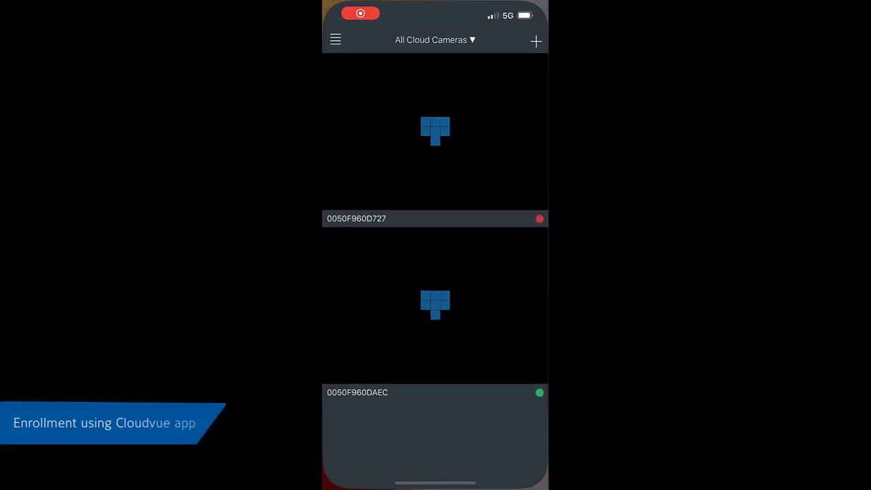
pyautogui.click(537, 41)
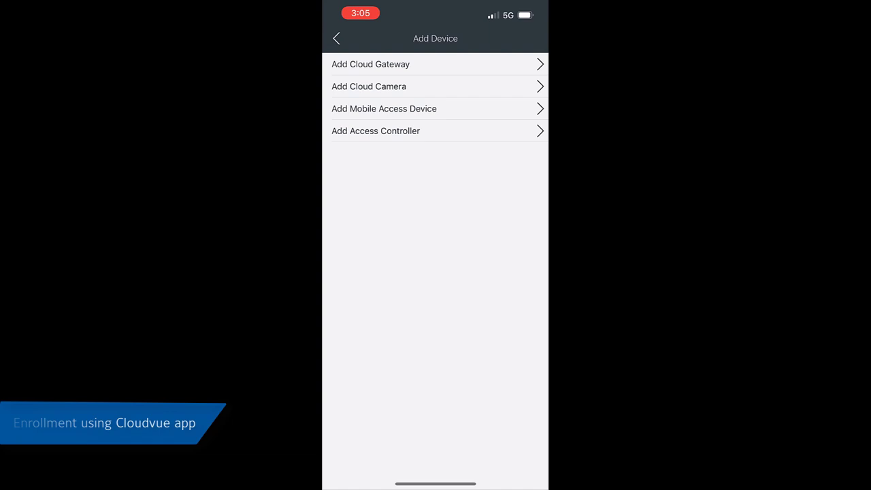
pyautogui.click(384, 109)
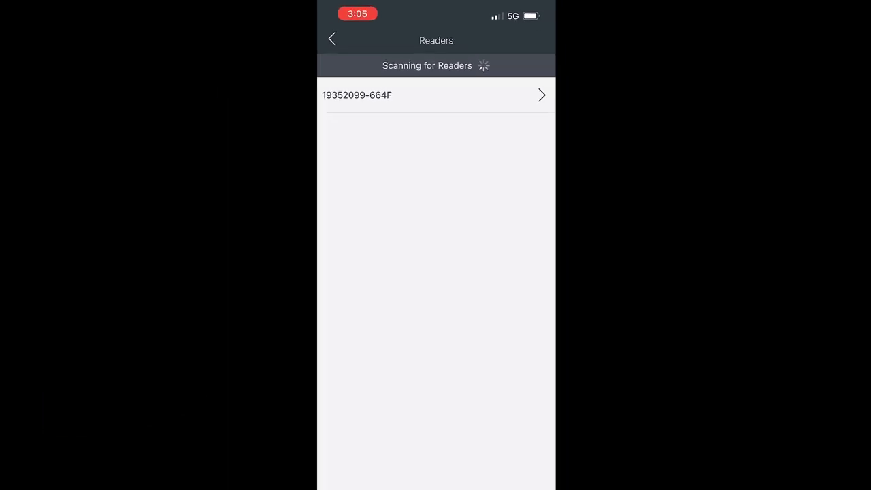
# - Select the discovered reader and name it CVReader1
pyautogui.click(436, 155)
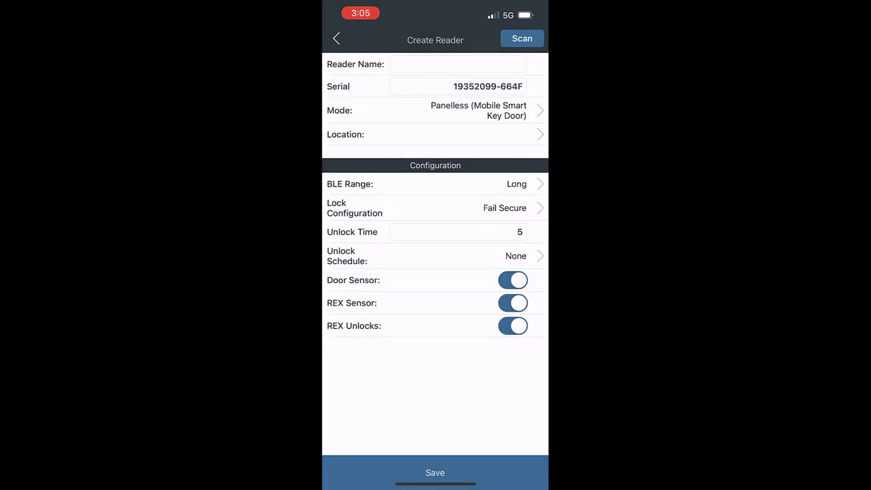
pyautogui.click(457, 64)
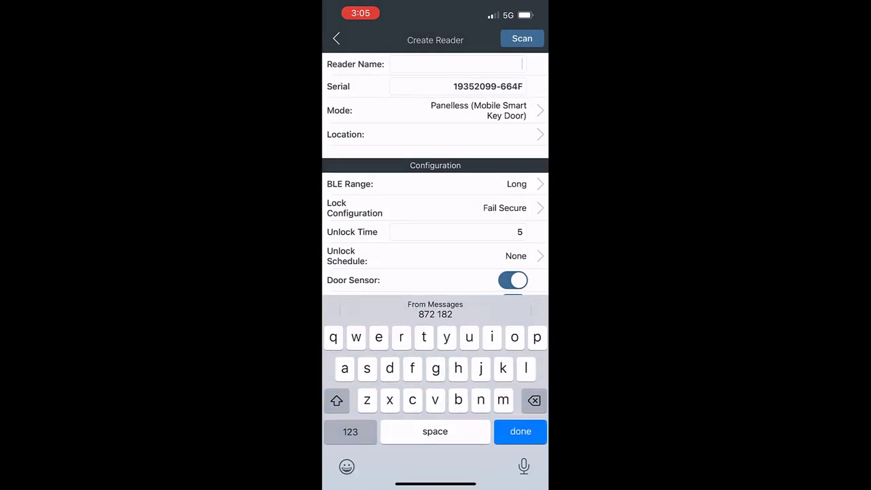
pyautogui.write('CVReader')
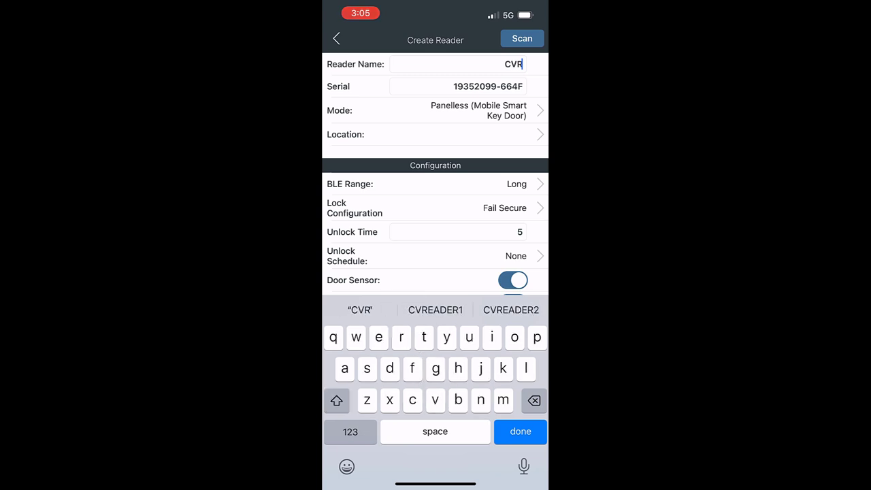
pyautogui.click(350, 431)
pyautogui.write('1')
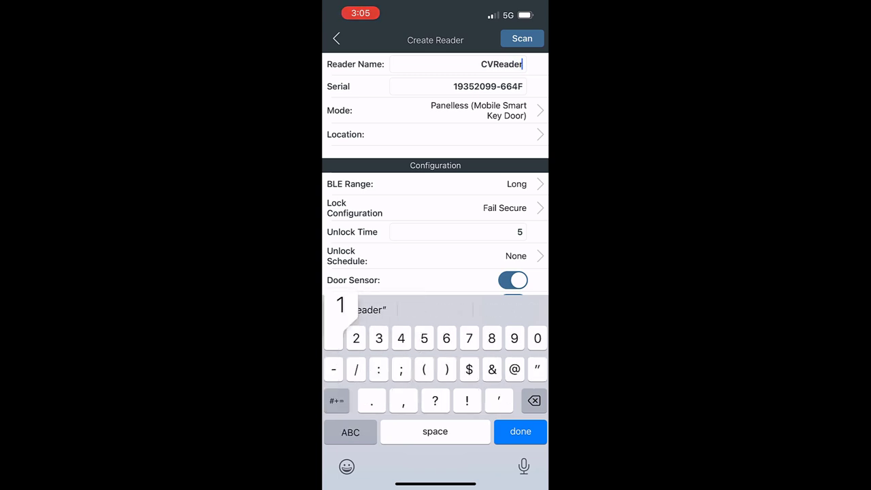
pyautogui.click(521, 432)
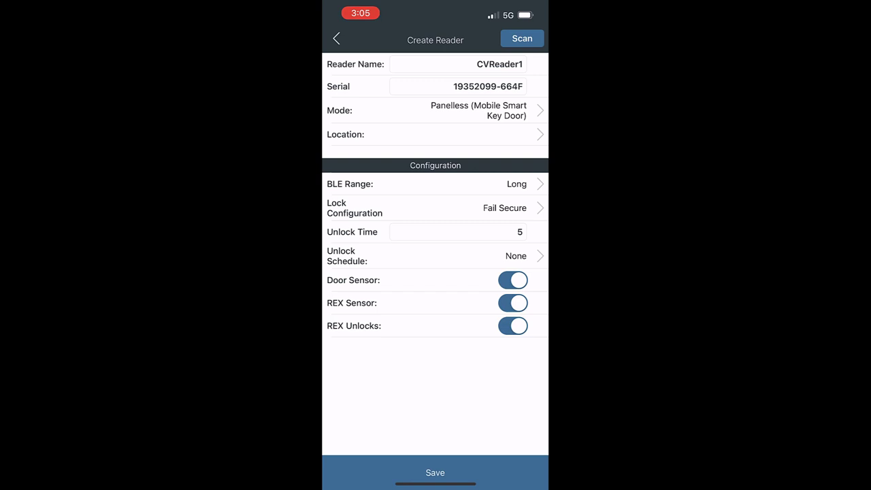
# - Turn off Door Sensor, REX Sensor and REX Unlocks for CVReader1
pyautogui.click(513, 280)
pyautogui.click(513, 303)
pyautogui.click(513, 326)
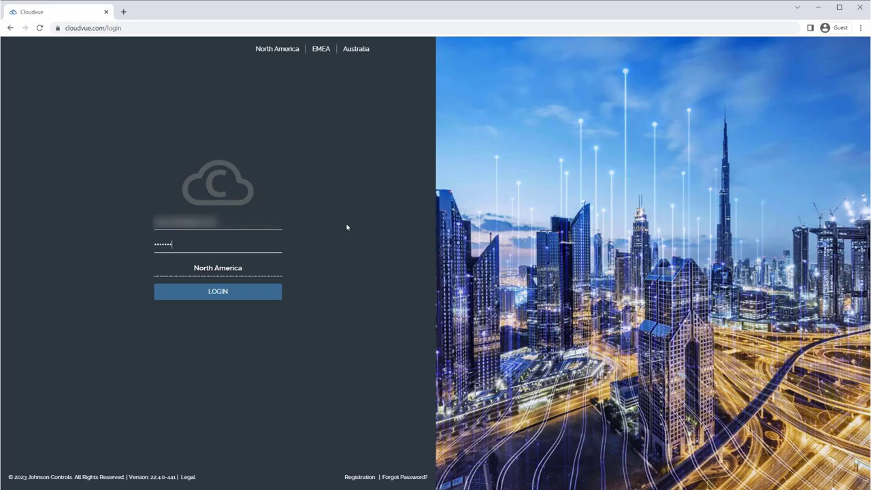
# - Sign in to Cloudvue.com and start a new Mobile Access device from the account's Devices list
pyautogui.press('Return')
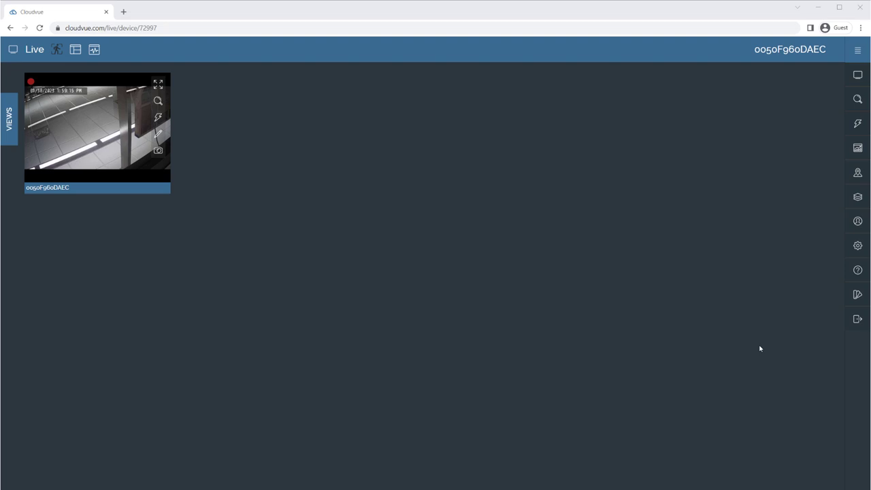
pyautogui.click(855, 222)
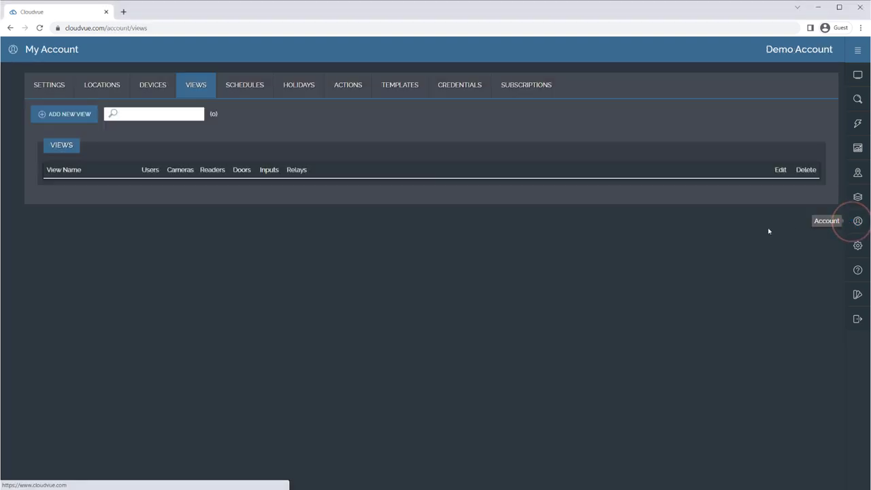
pyautogui.click(145, 83)
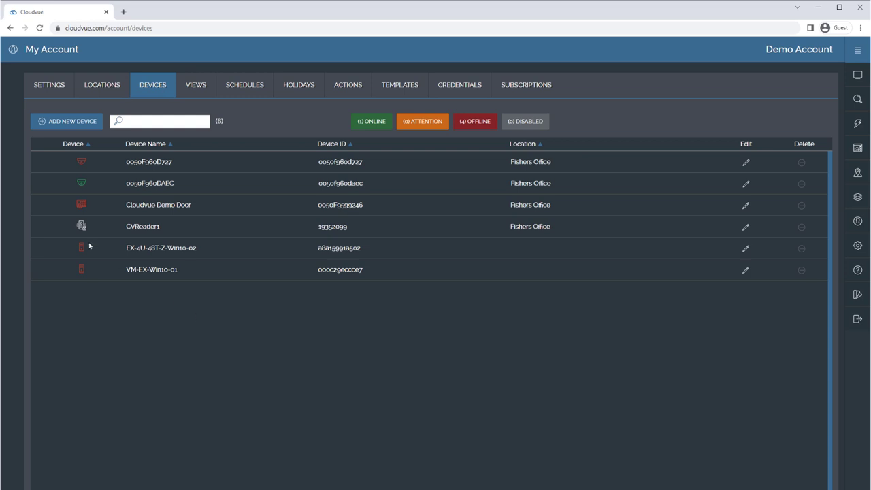
pyautogui.click(73, 127)
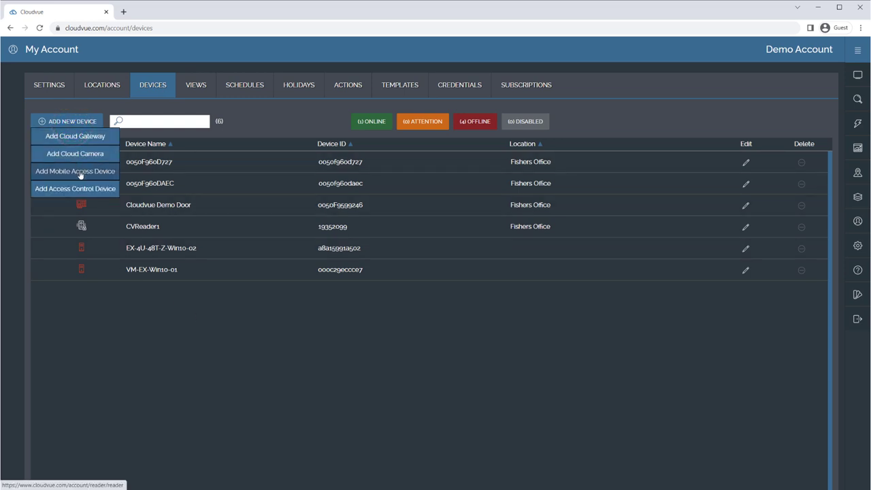
pyautogui.click(80, 174)
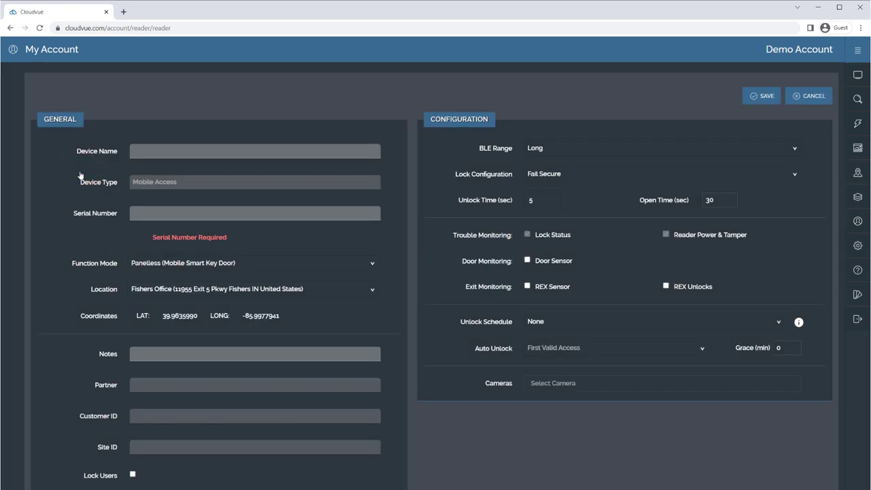
# - Enter Device Name 'Dock Entry Door' and Serial Number 222770BE-D8FB
pyautogui.click(142, 150)
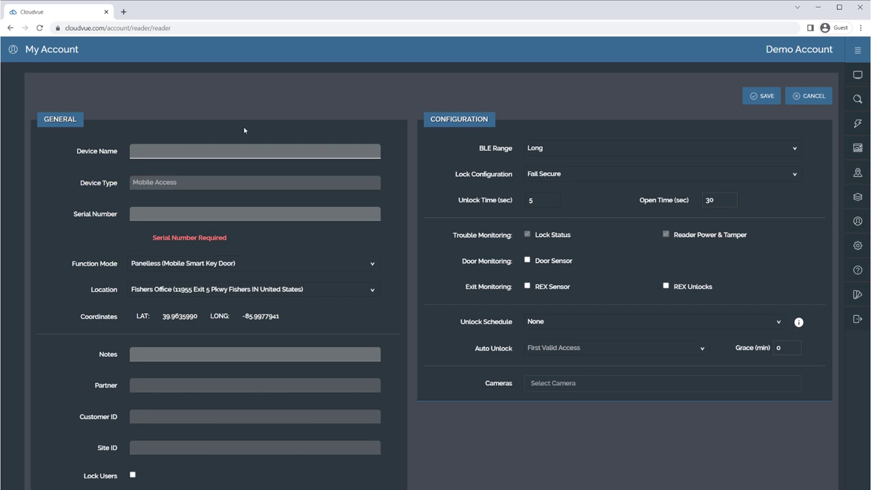
pyautogui.write('Dock Entry Door')
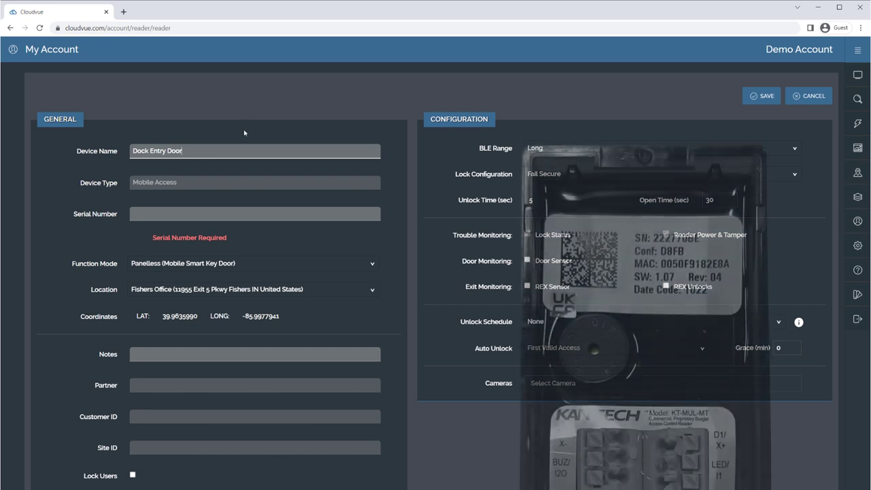
pyautogui.click(240, 214)
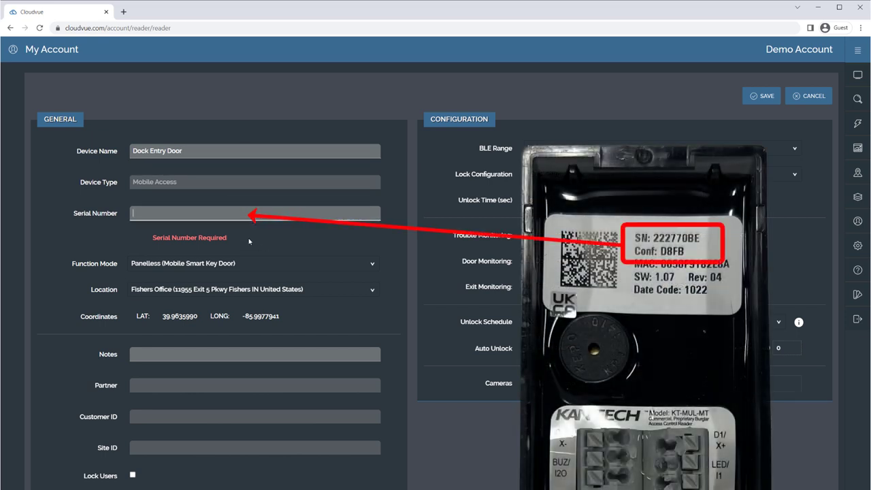
pyautogui.write('222770')
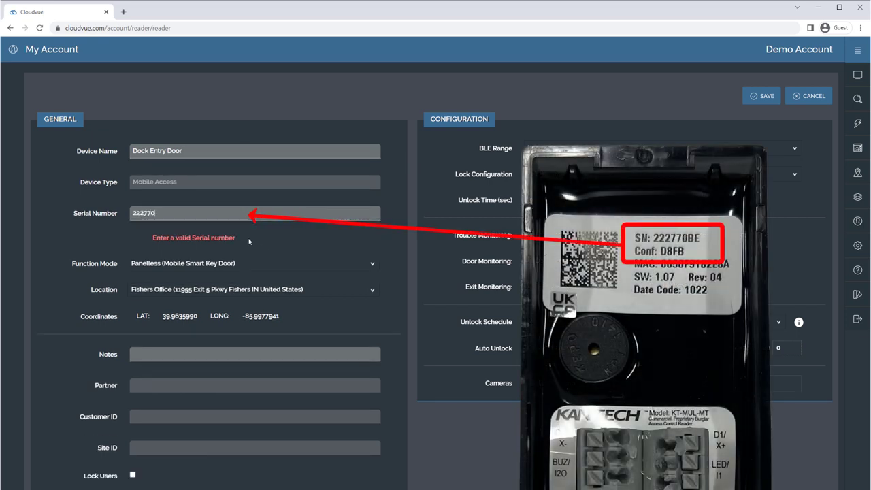
pyautogui.write('BE-D8FB')
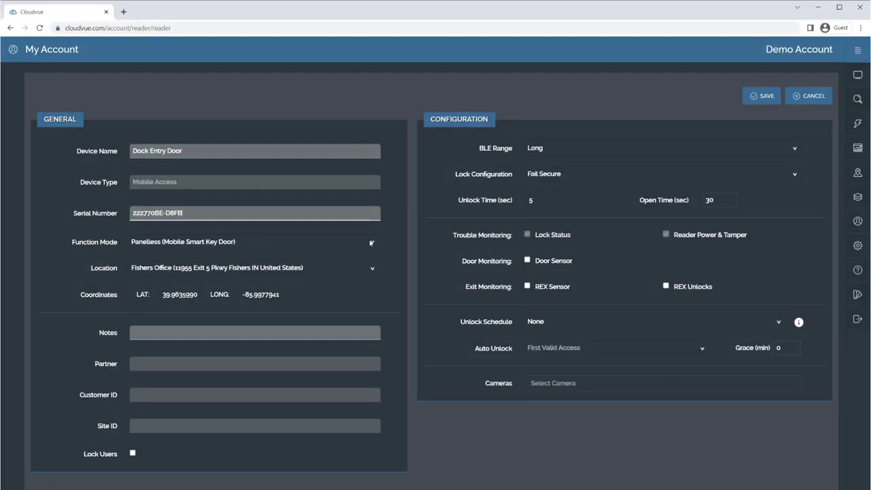
# - Keep Function Mode as Panelless and enable the Door Sensor for Dock Entry Door
pyautogui.click(371, 242)
pyautogui.click(367, 254)
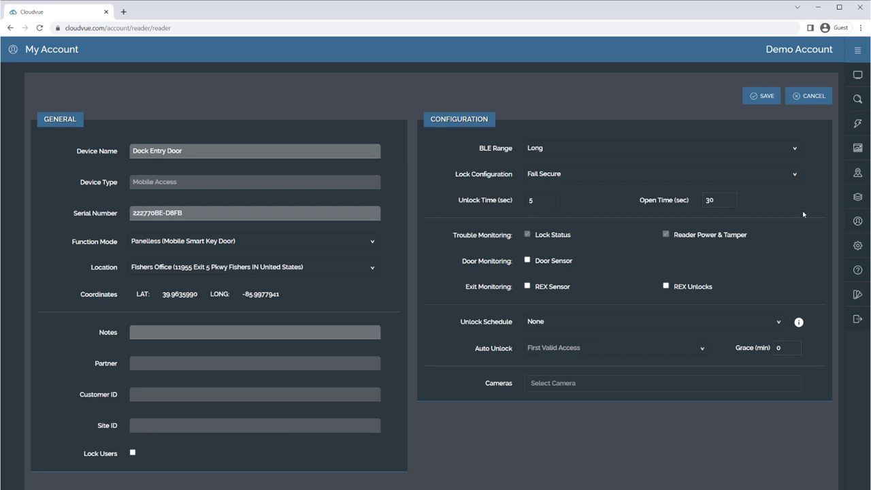
pyautogui.click(530, 260)
# - Review the Cameras list without linking any camera, then save the device
pyautogui.click(603, 386)
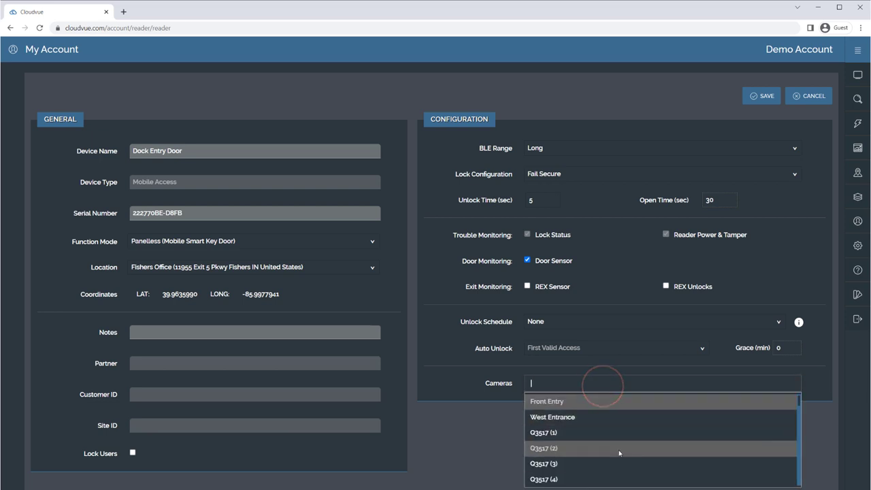
pyautogui.scroll(-3, 616, 441)
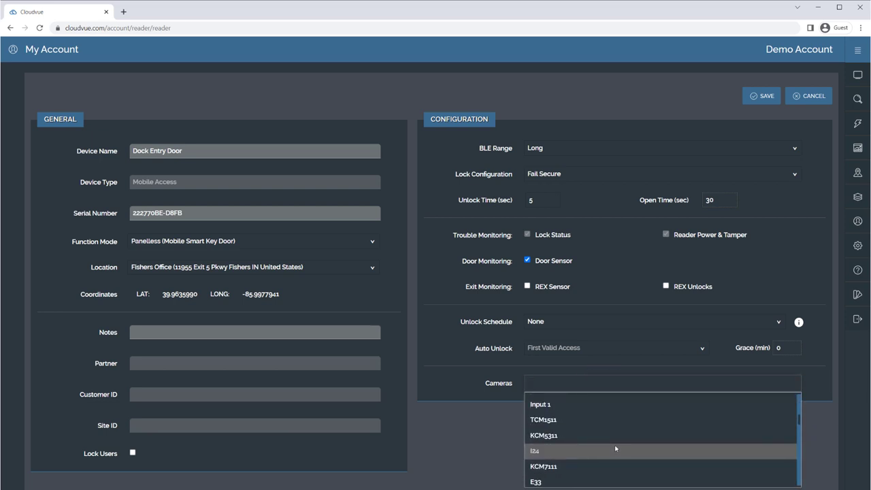
pyautogui.scroll(3, 616, 446)
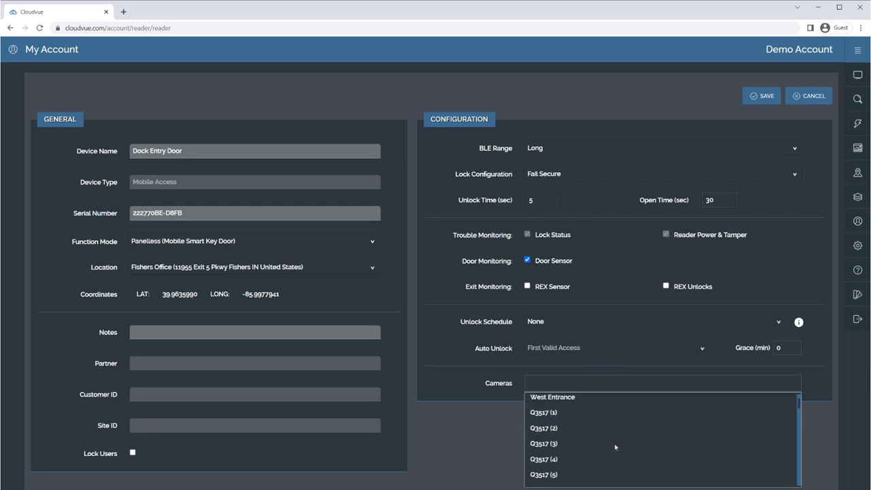
pyautogui.click(491, 436)
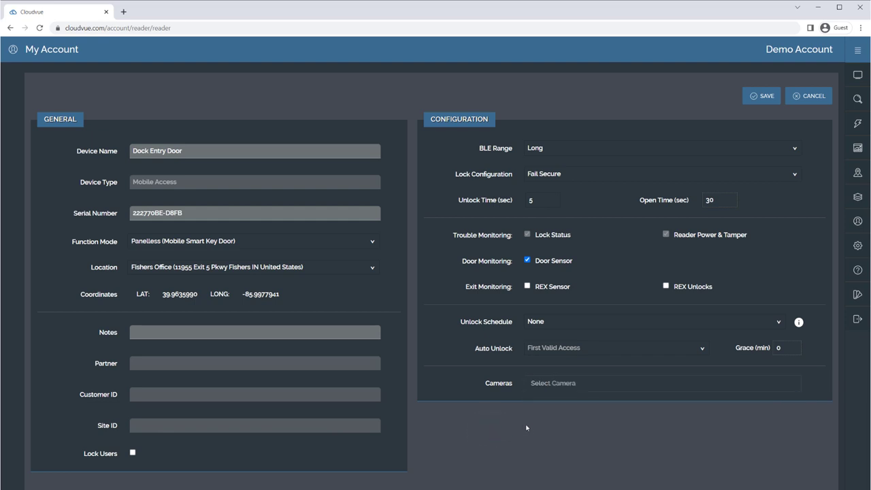
pyautogui.click(767, 98)
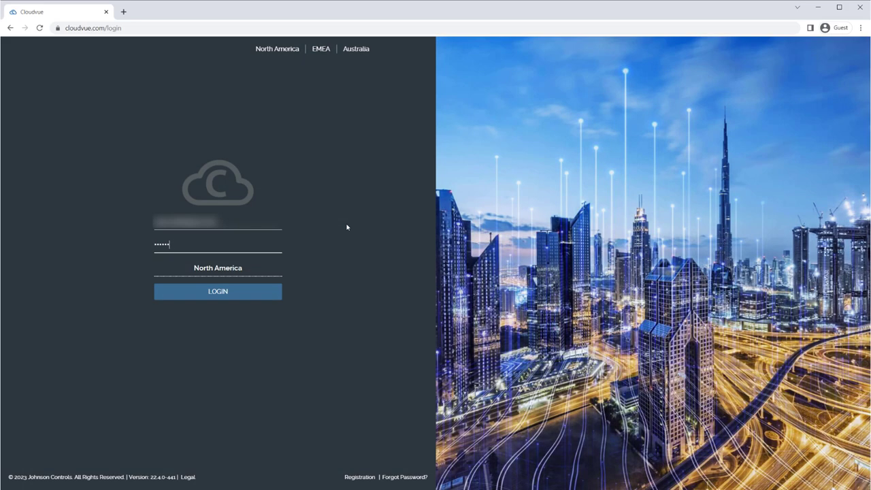
# - Log back in with the account password and view the Subscriptions tab's mobile access seats
pyautogui.write('•••••')
pyautogui.press('Return')
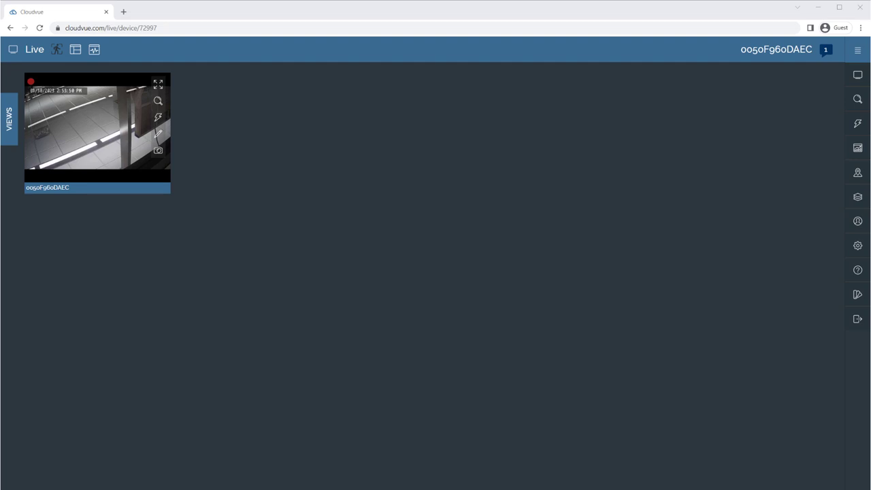
pyautogui.click(856, 222)
pyautogui.click(162, 83)
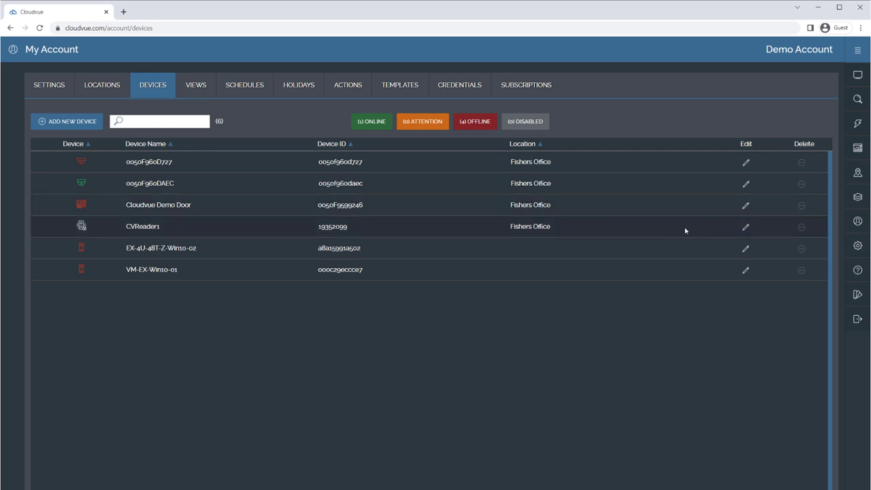
pyautogui.click(505, 88)
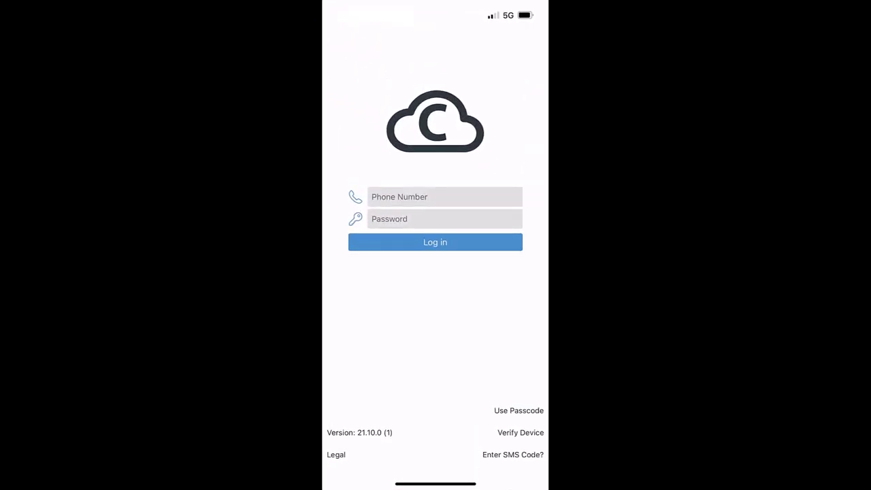
# - Log in to Cloudvue Access with the account phone number and list doors by location
pyautogui.click(445, 197)
pyautogui.write('1938')
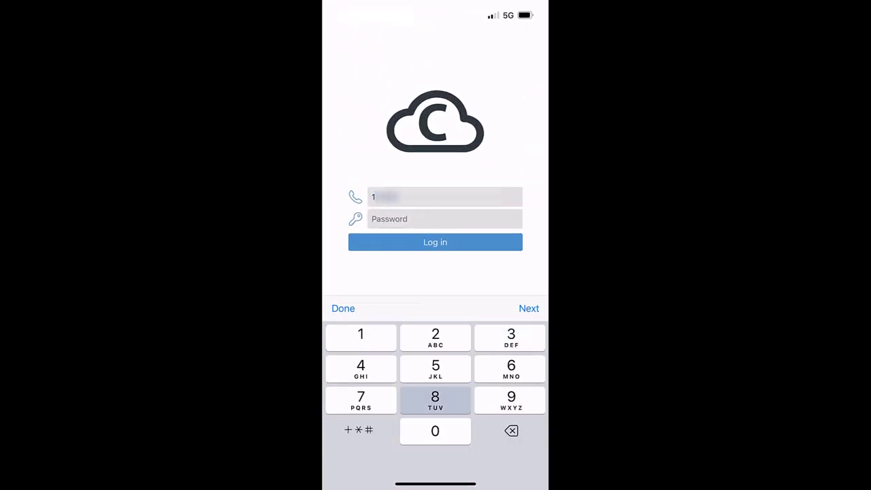
pyautogui.write('803')
pyautogui.click(343, 308)
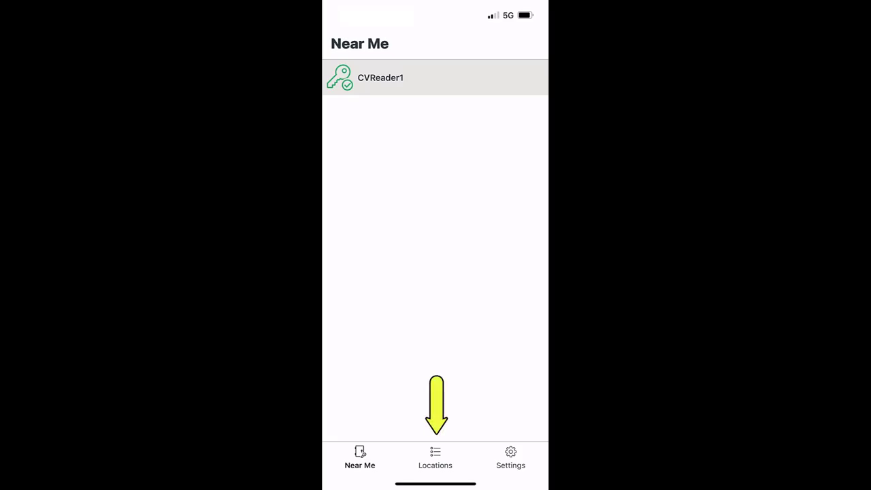
pyautogui.click(435, 458)
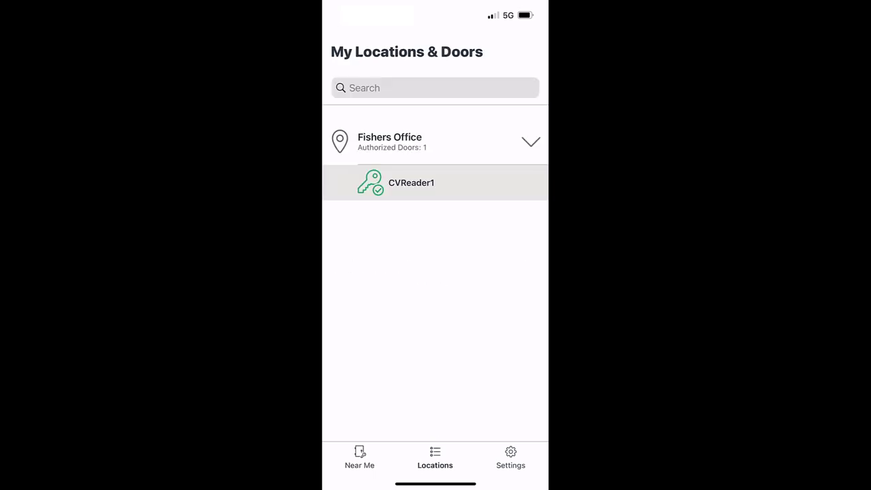